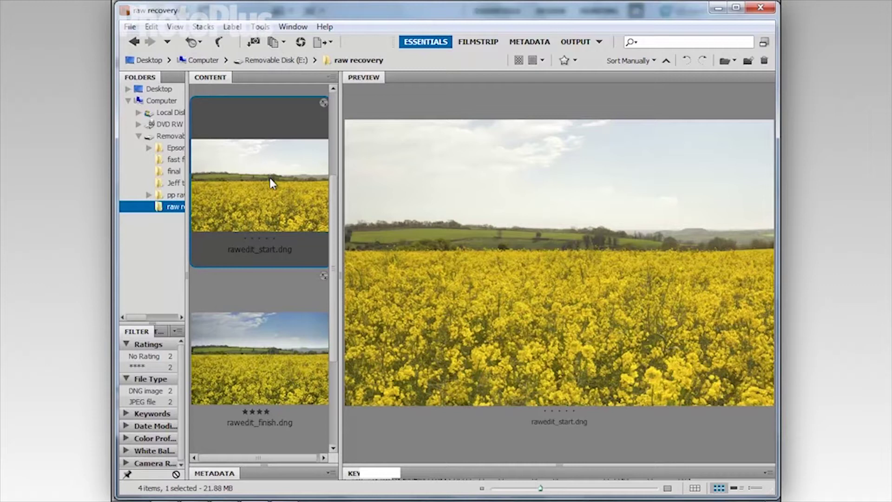
- Compare the finished landscape with rawedit_start.dng, then open rawedit_start.dng in Camera Raw
click(235, 353)
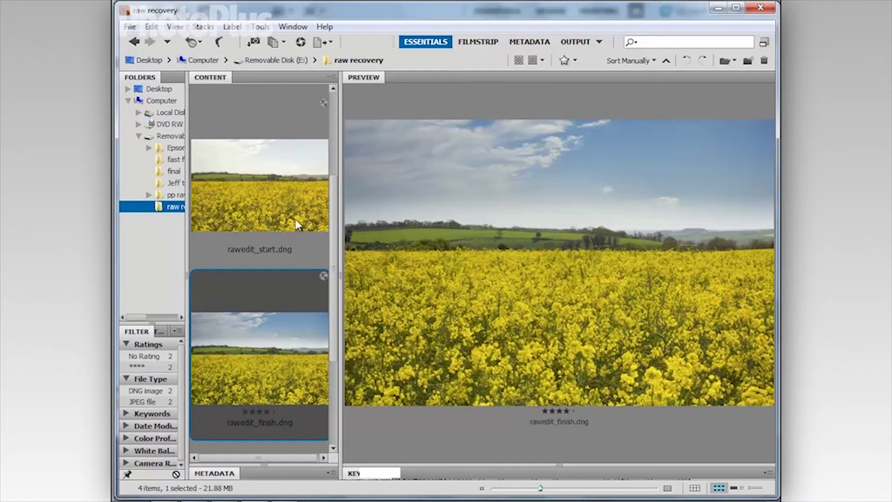
click(254, 197)
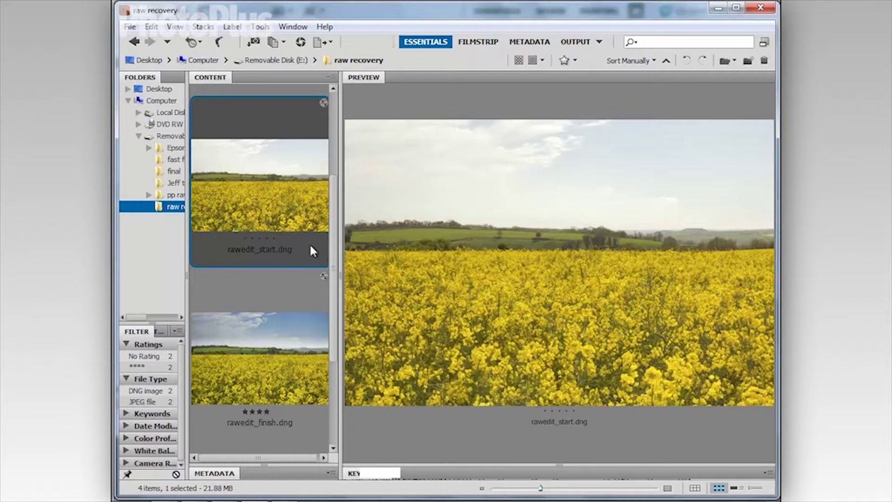
right_click(270, 181)
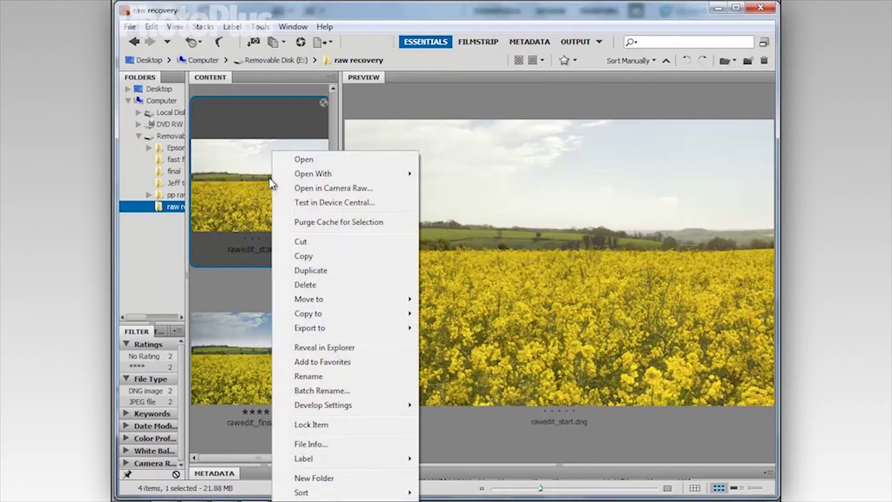
click(374, 188)
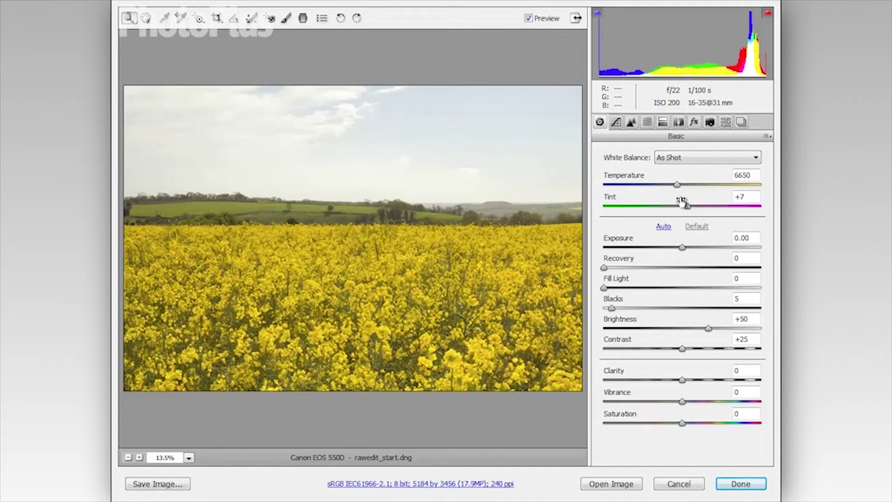
- Switch white balance from As Shot to the Daylight preset, giving Temperature 5500 and Tint +10
drag(677, 184, 725, 190)
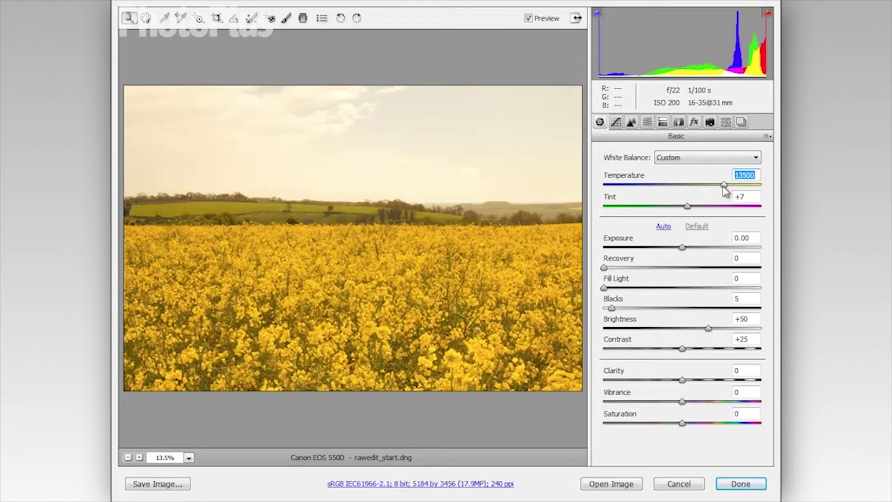
click(705, 162)
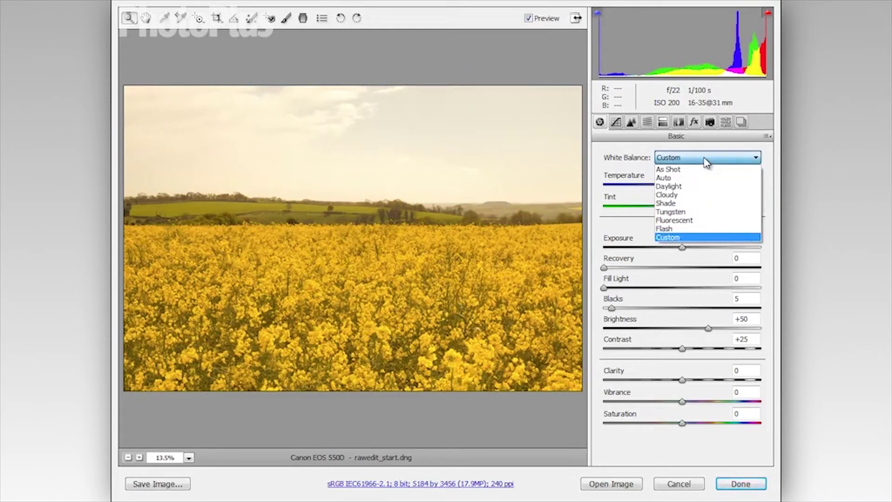
click(676, 188)
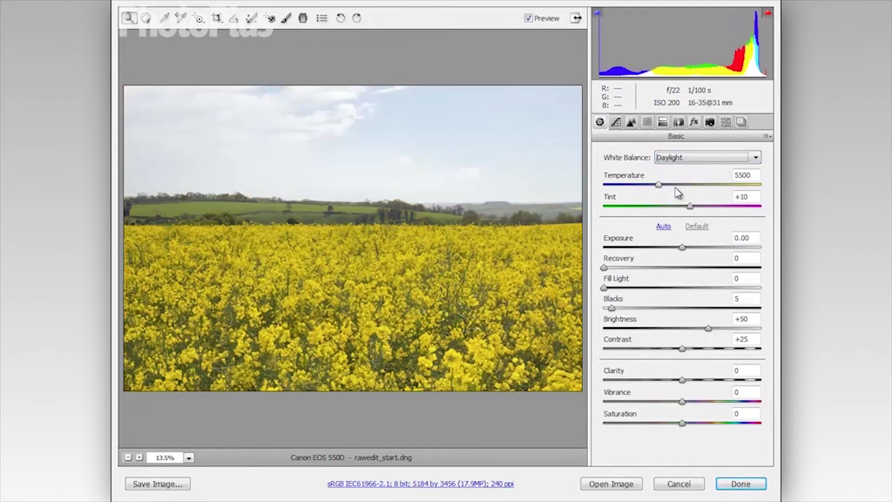
click(708, 160)
click(707, 161)
- Preview highlight clipping with Exposure left at 0.00, then set Recovery to 23
key(Tab)
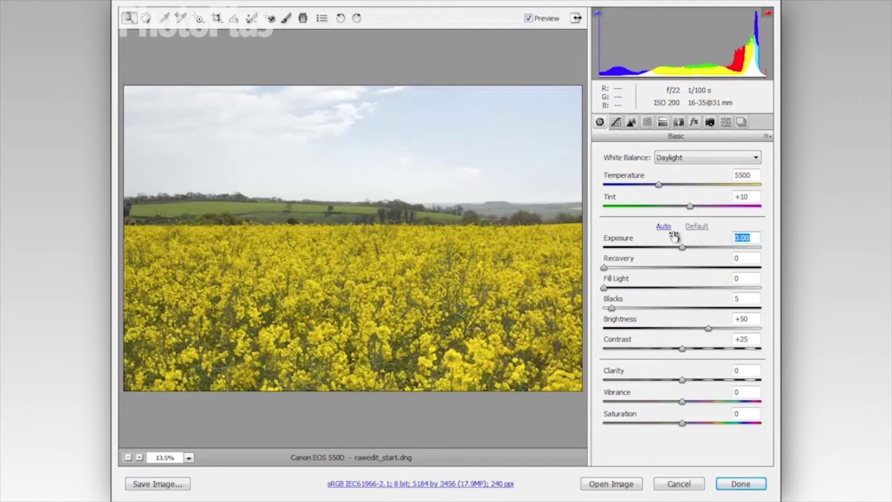
key(alt)
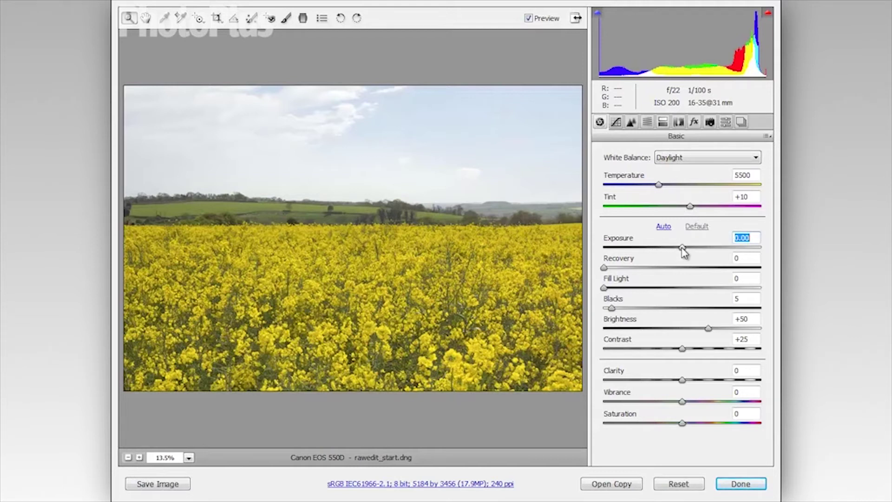
drag(682, 251, 682, 250)
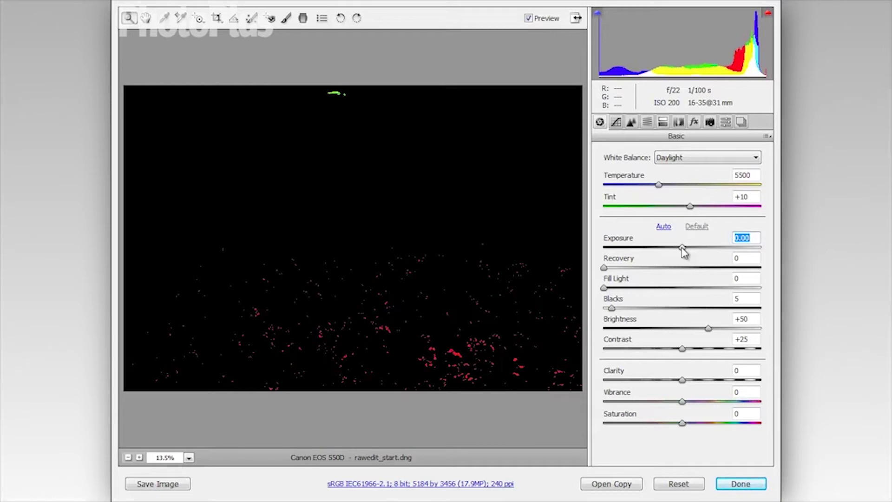
drag(682, 251, 683, 249)
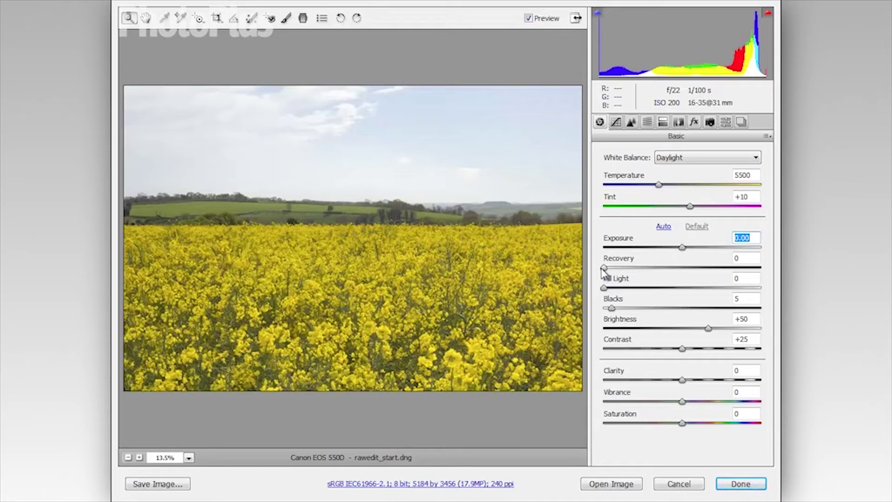
key(alt)
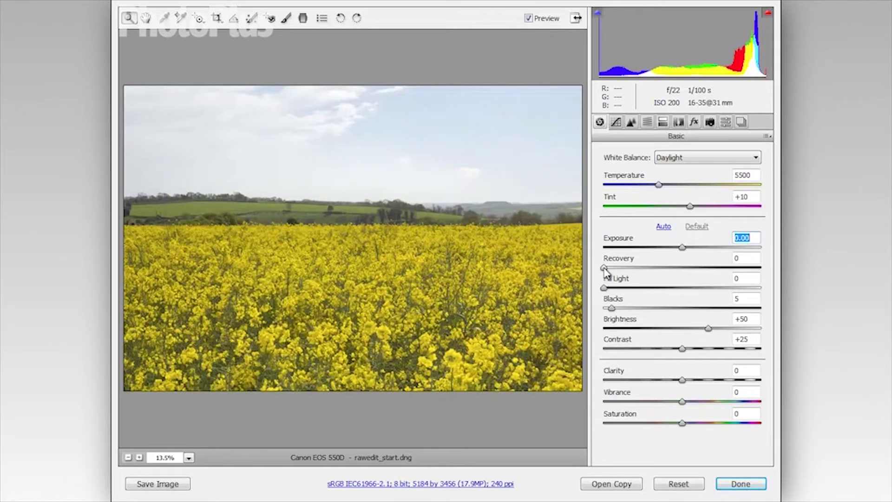
drag(604, 269, 640, 268)
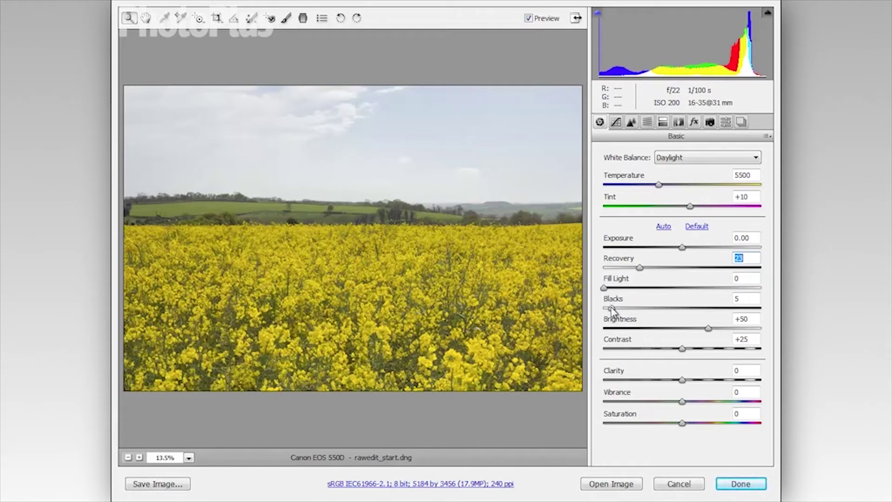
- Set Blacks to 10 while the shadow clipping preview shows only slight clipping
key(alt)
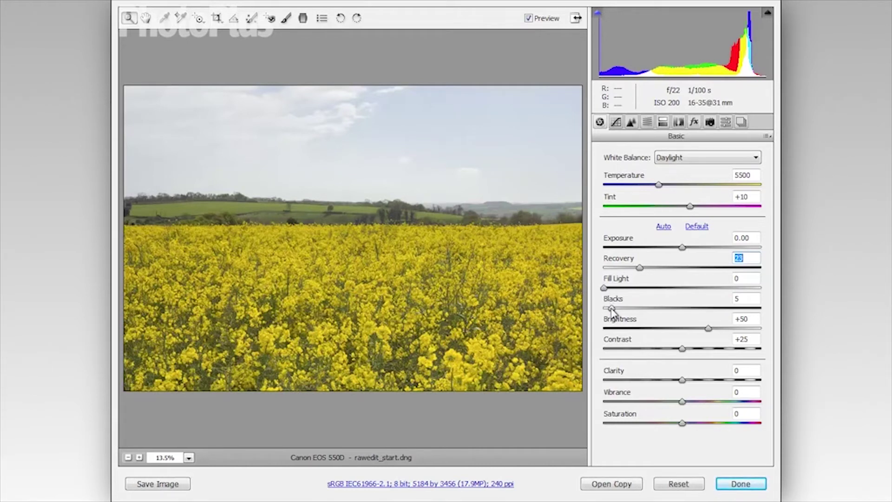
alt+click(612, 308)
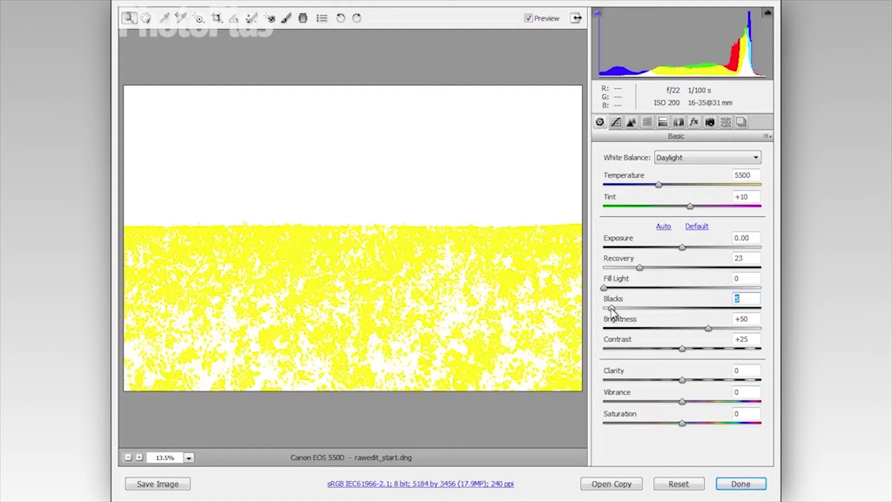
drag(611, 310, 655, 313)
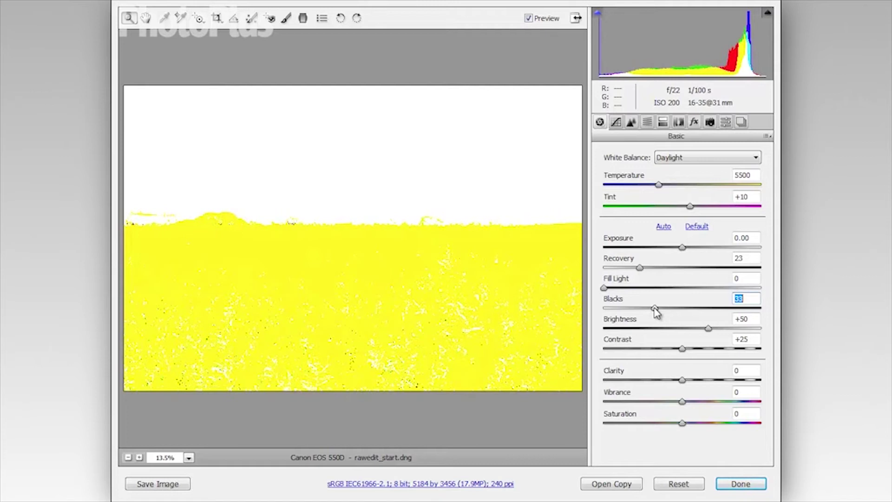
drag(654, 308, 620, 315)
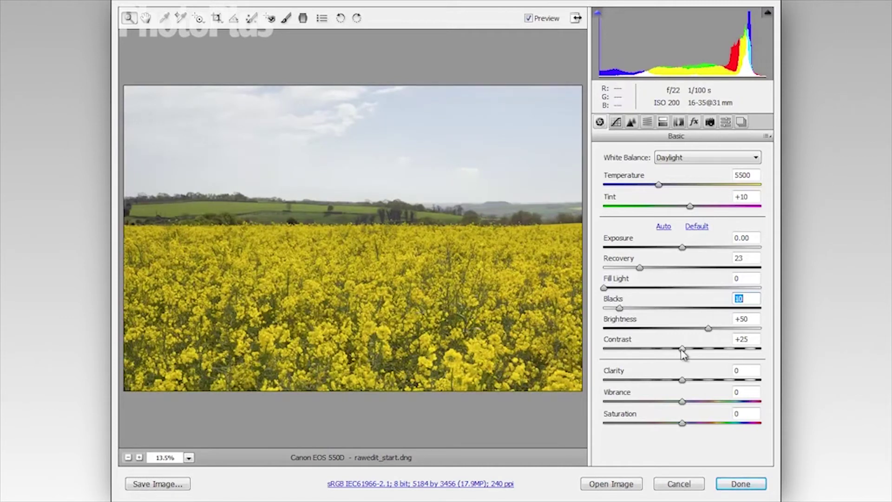
- Set Contrast to +10 and Vibrance to +22 in the Basic panel
drag(682, 350, 668, 356)
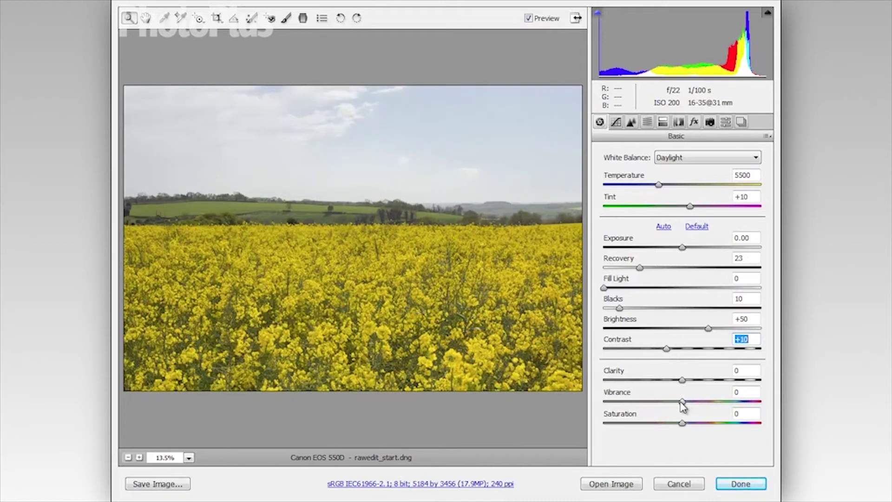
drag(682, 405, 700, 405)
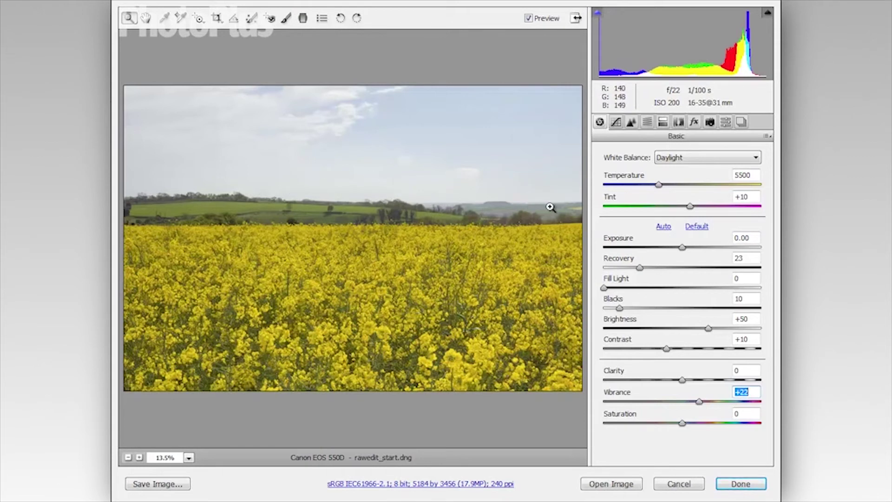
- Add a -1.00 Exposure graduated filter from the upper sky to a level horizon edge
click(303, 19)
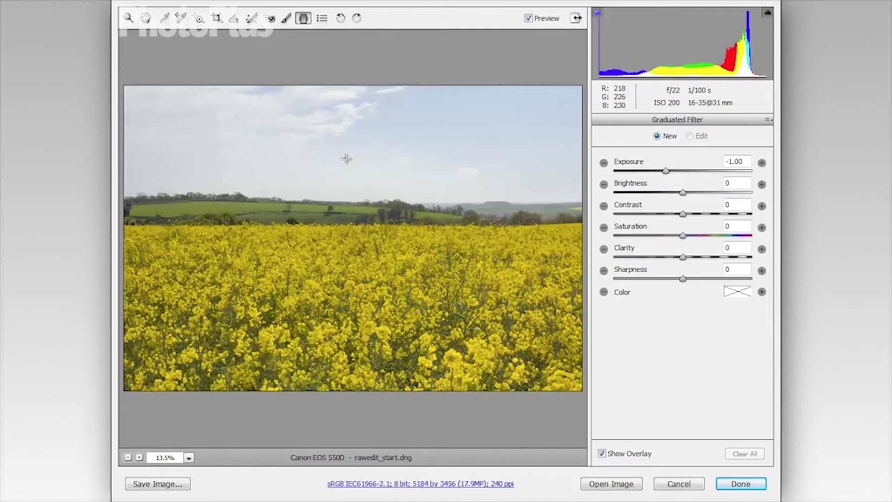
drag(345, 158, 345, 221)
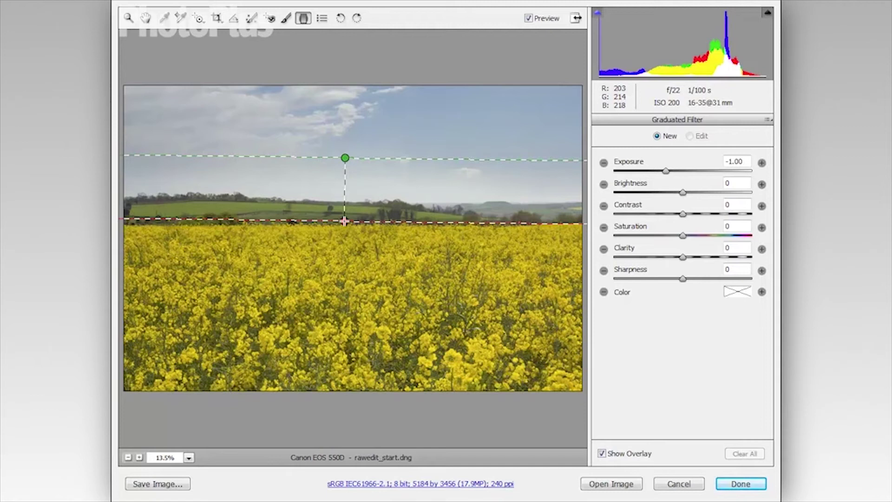
drag(344, 221, 342, 223)
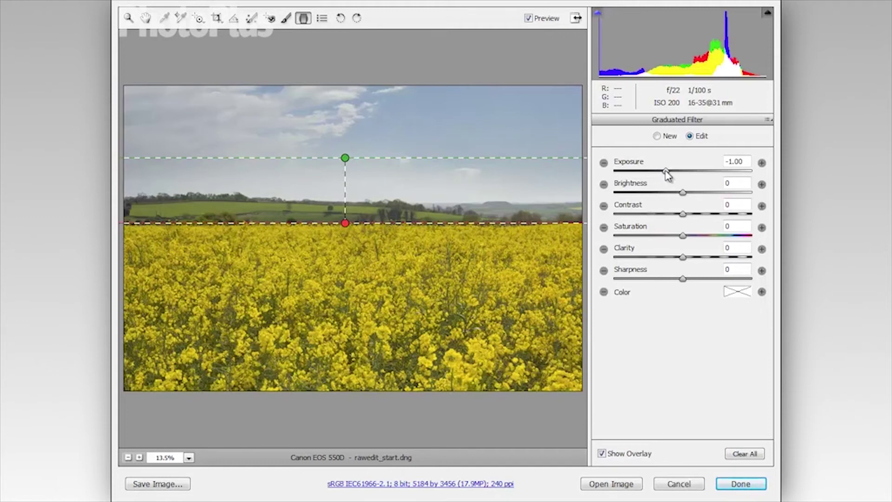
- Change the sky gradient to Exposure -1.35 and Saturation +30
drag(665, 171, 659, 172)
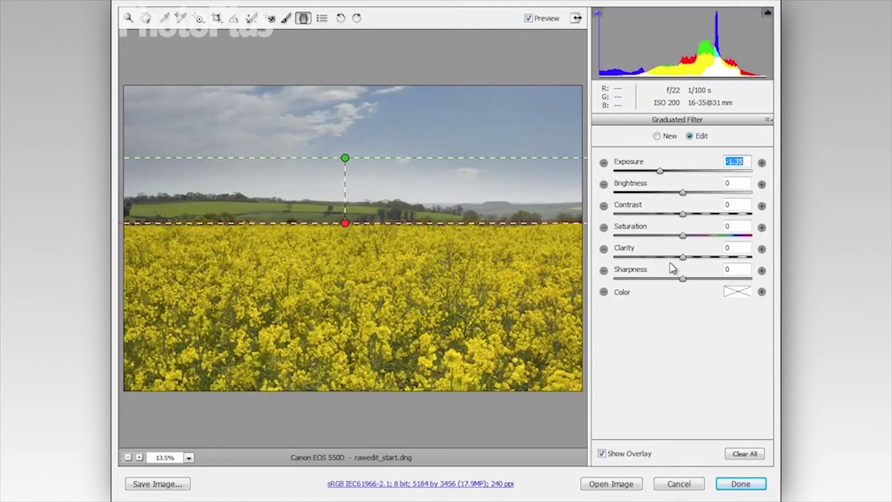
click(685, 235)
drag(685, 236, 702, 233)
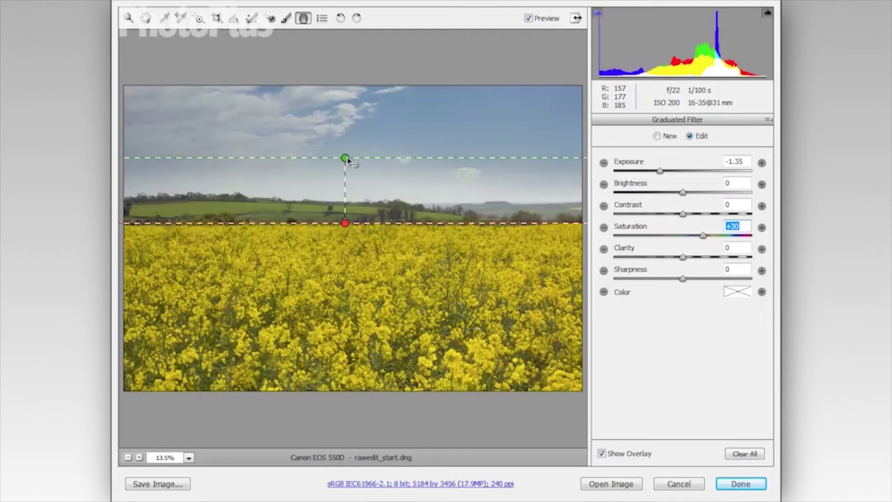
click(129, 17)
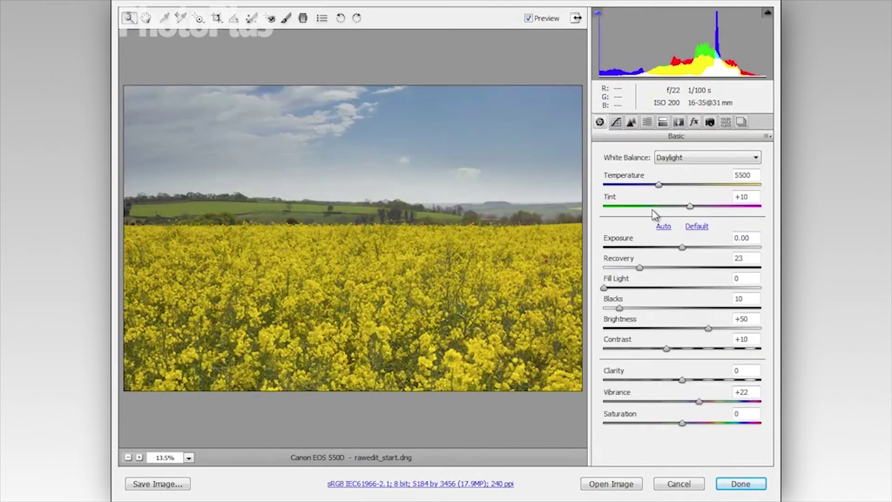
- Lower the gradient's top edge slightly, align its bottom with the horizon, and zoom into the upper-right sky
click(303, 19)
click(344, 159)
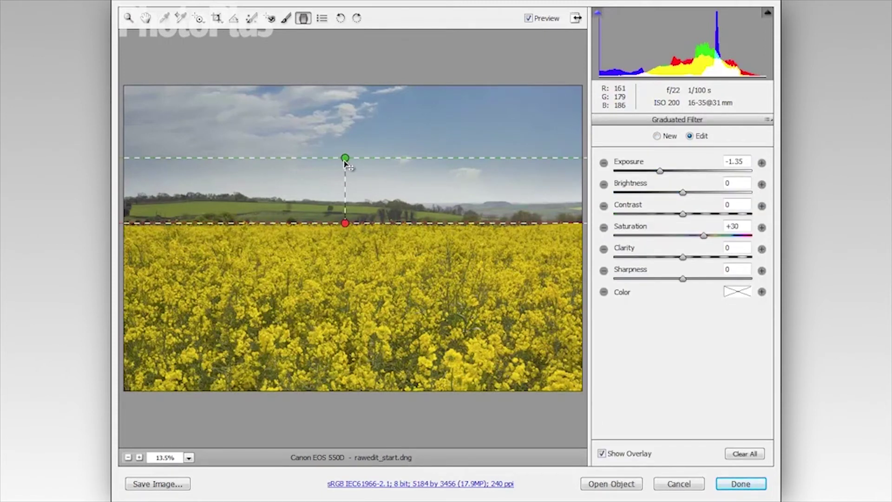
drag(344, 158, 345, 171)
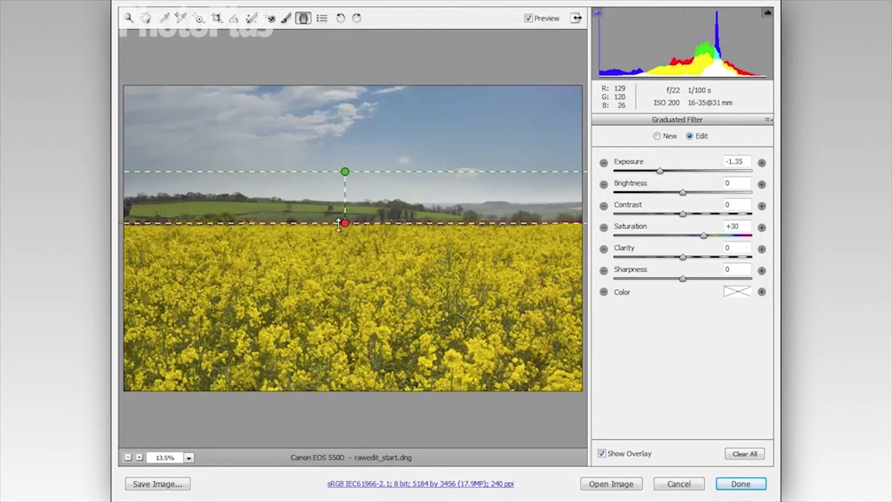
drag(345, 223, 347, 221)
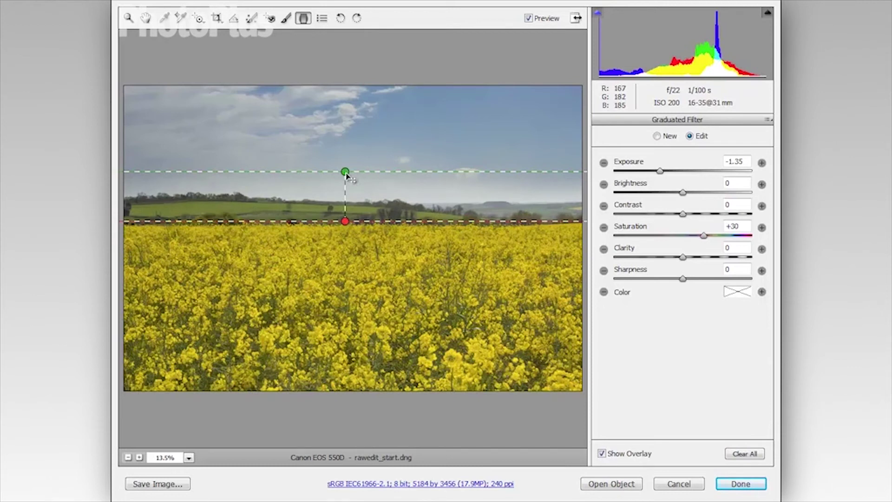
drag(345, 171, 345, 164)
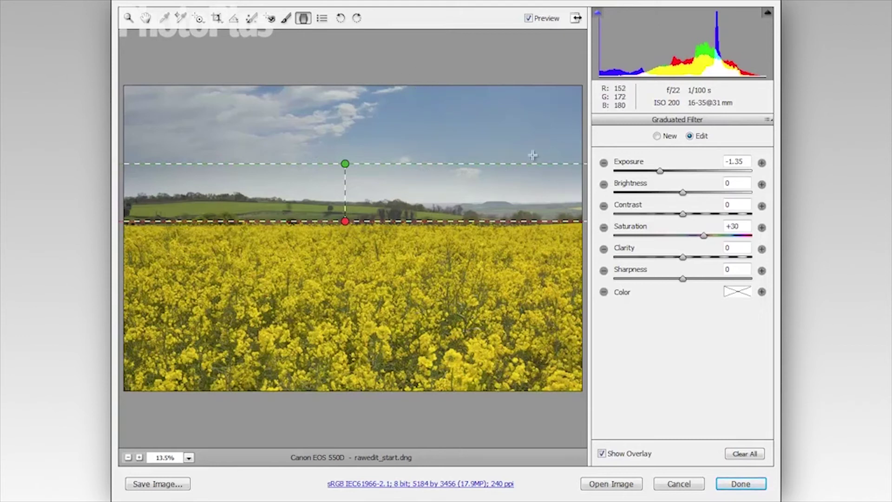
click(129, 18)
drag(377, 69, 586, 207)
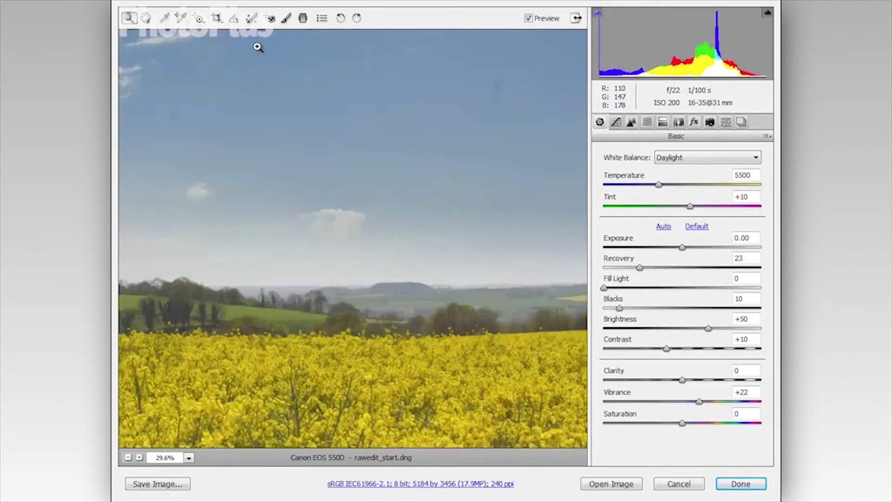
- Heal the first sky dust spot and move its source onto clean sky nearby
click(250, 18)
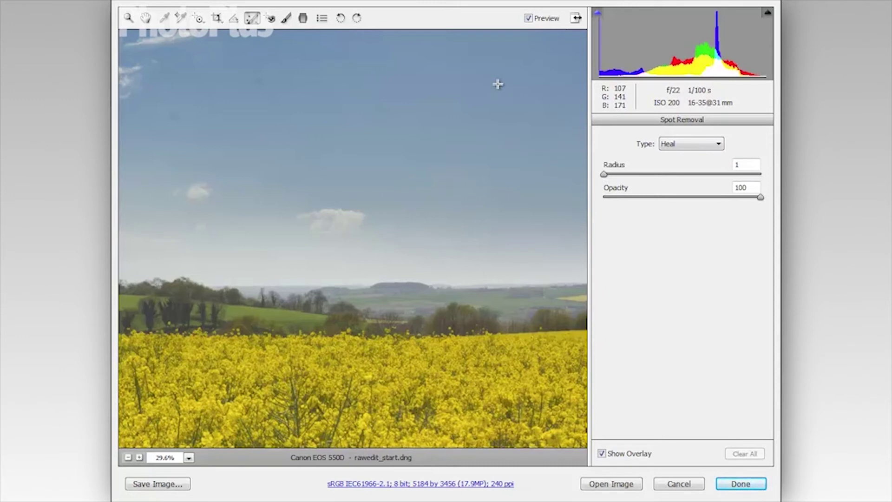
drag(493, 88, 491, 90)
drag(490, 90, 488, 90)
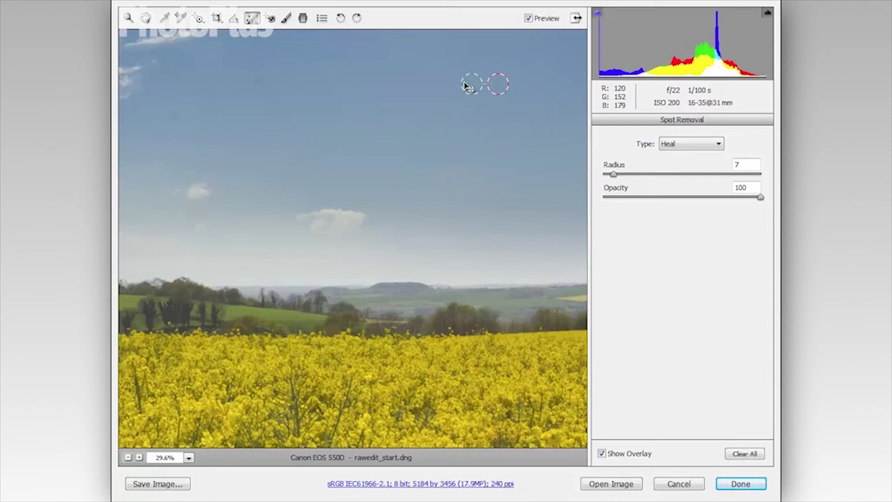
drag(470, 85, 450, 103)
drag(498, 84, 506, 117)
mouse_move(501, 105)
mouse_down()
mouse_move(501, 120)
mouse_move(498, 85)
mouse_up()
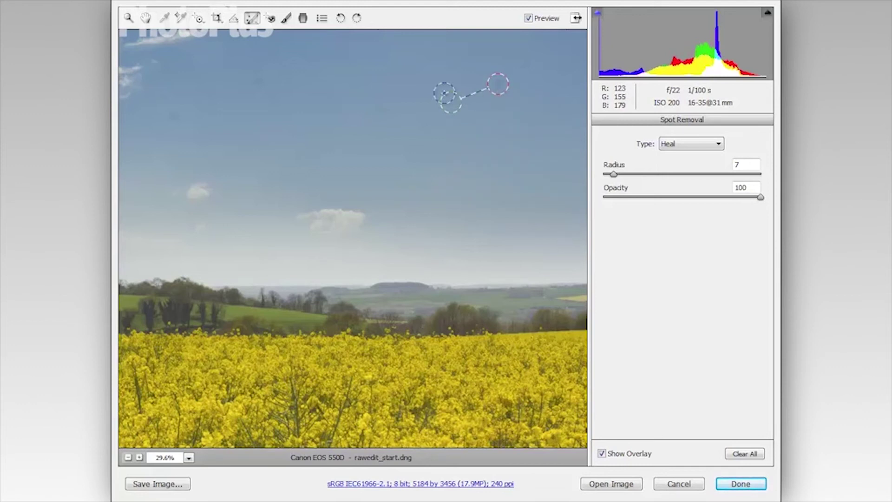
- Heal four more dust spots across the sky, shrinking two patches to radius 5
click(258, 82)
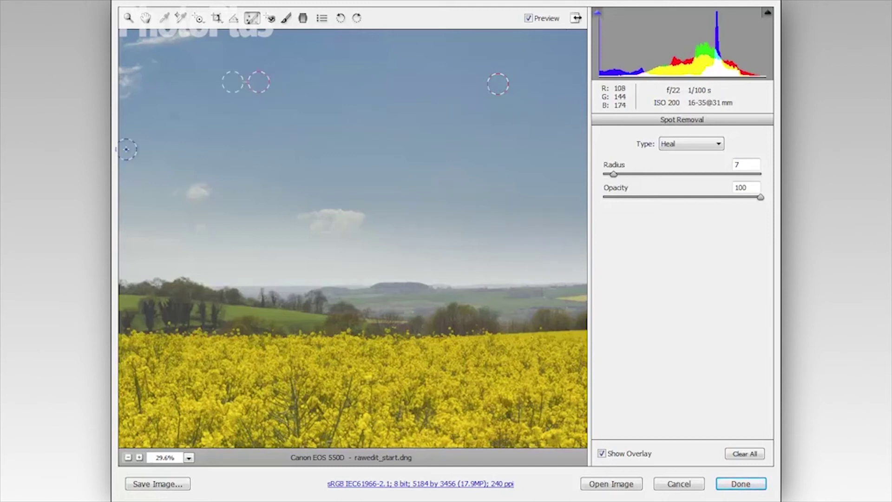
click(171, 113)
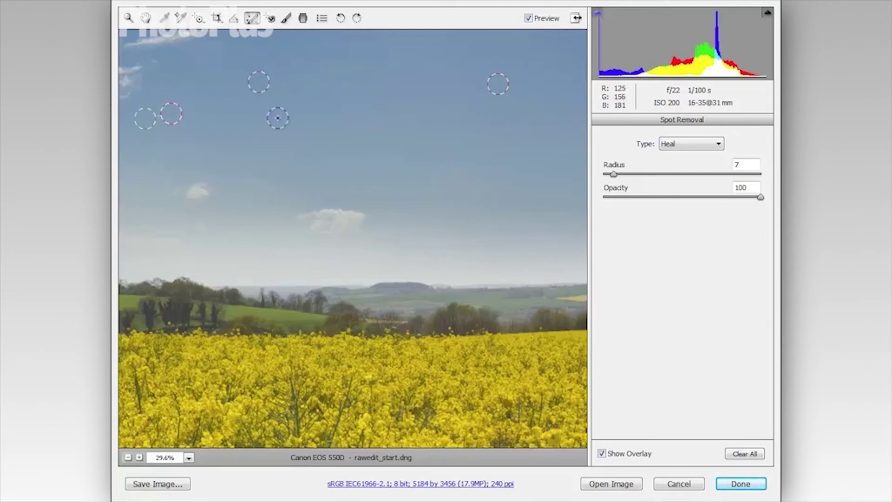
click(378, 110)
click(428, 90)
drag(422, 97, 424, 96)
click(374, 111)
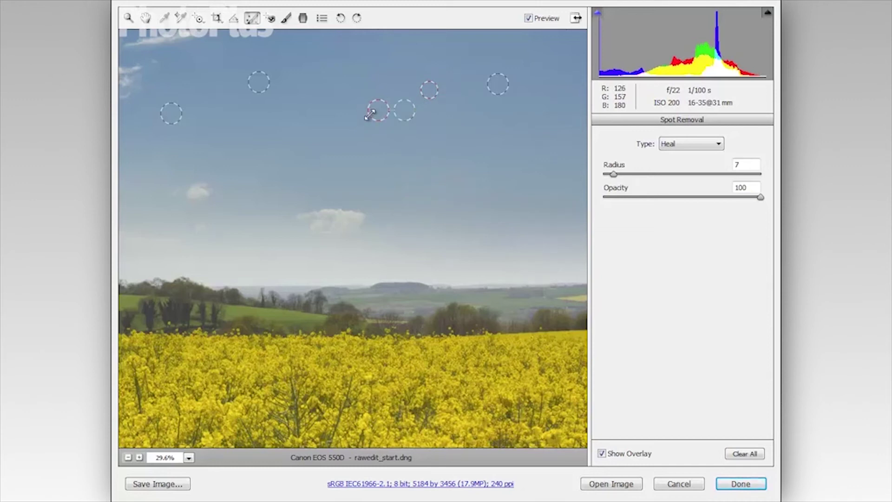
drag(367, 112, 370, 110)
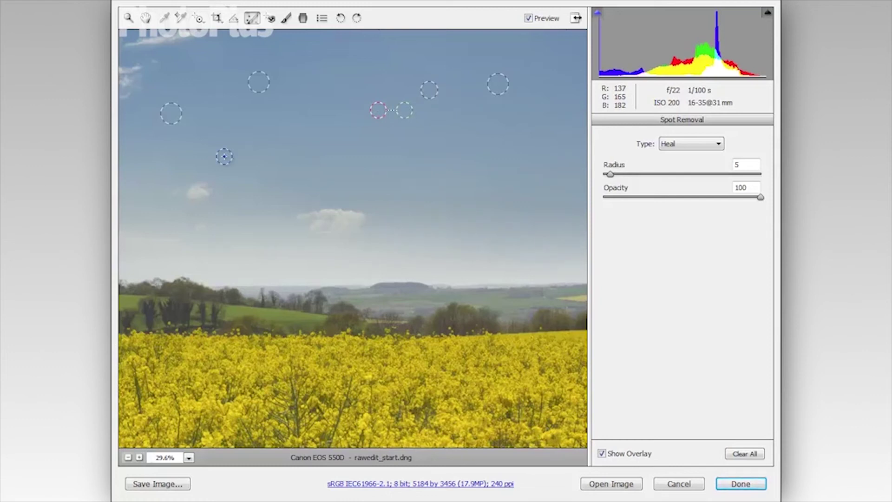
- Fit the photo in view and set Manual Lens Vignetting Amount to -15 in Lens Corrections
double_click(146, 18)
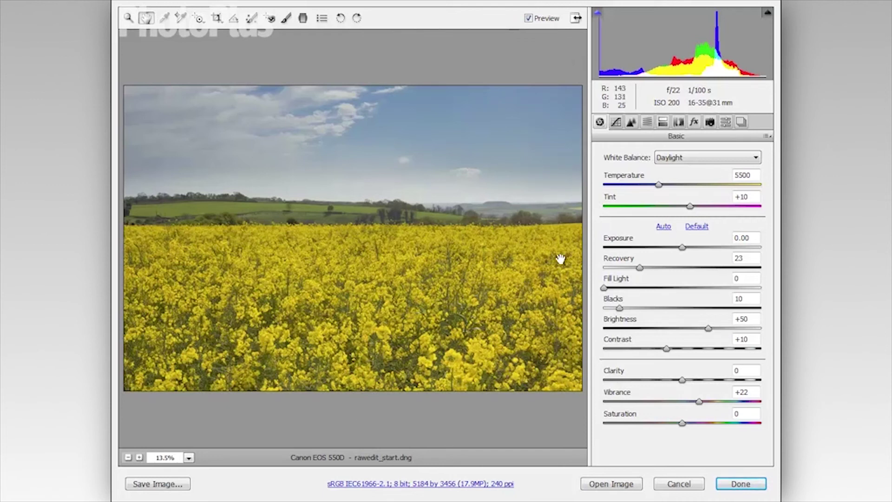
click(678, 123)
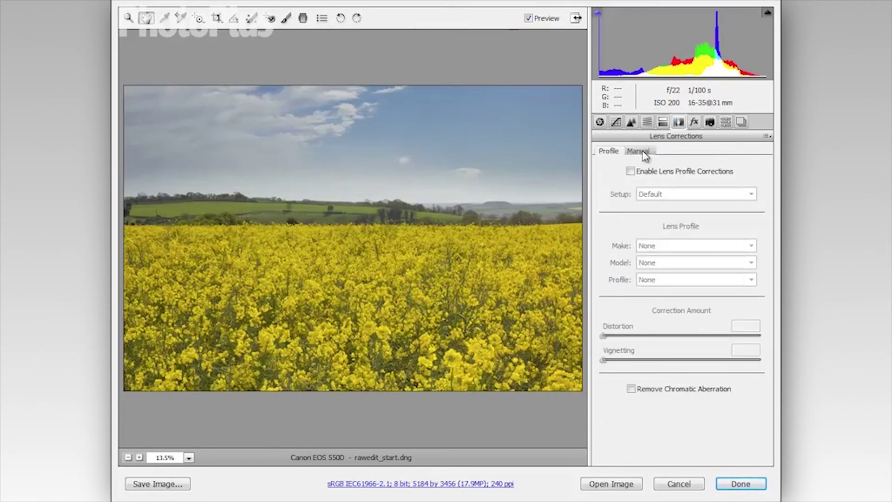
click(644, 153)
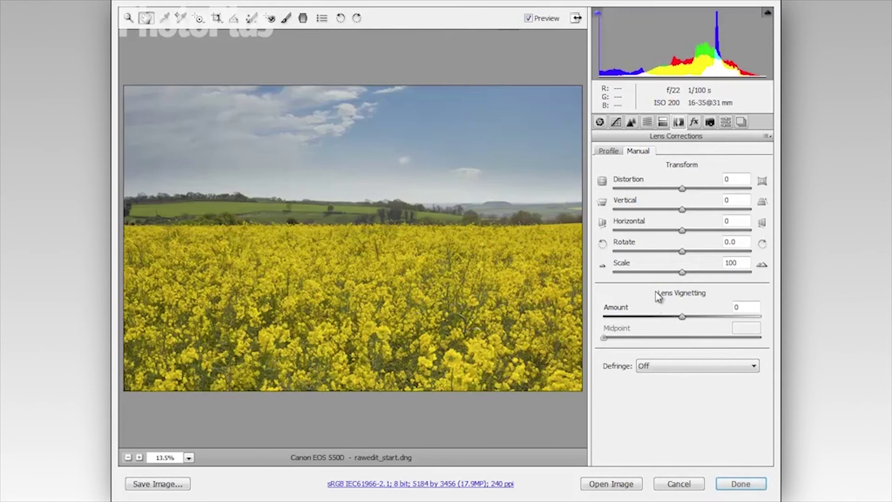
click(681, 317)
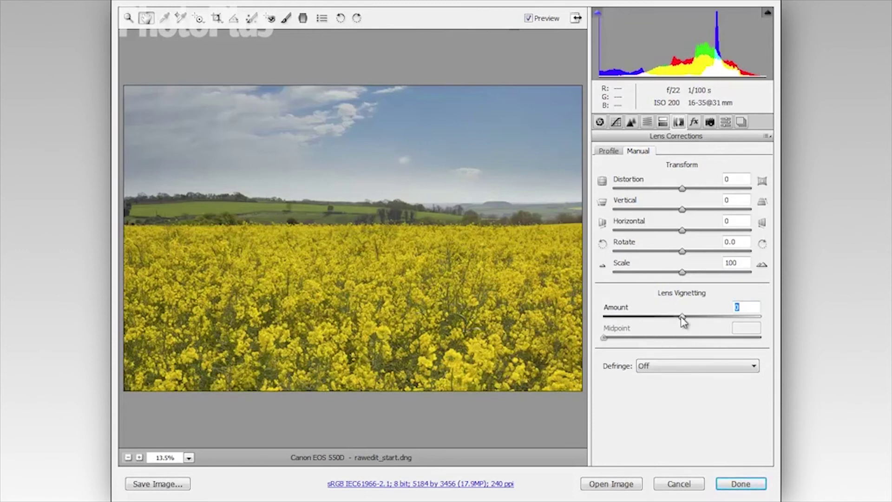
drag(681, 316, 664, 340)
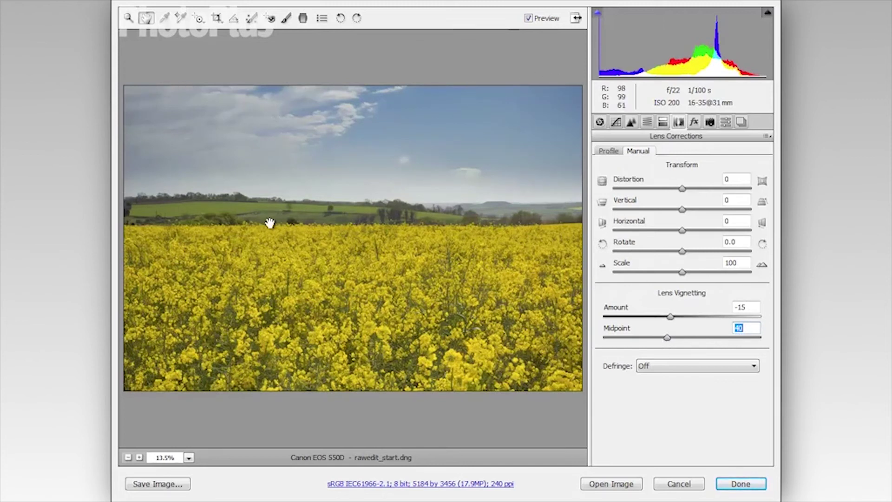
- Switch to the Detail panel and view the photo at 100% zoom
click(631, 122)
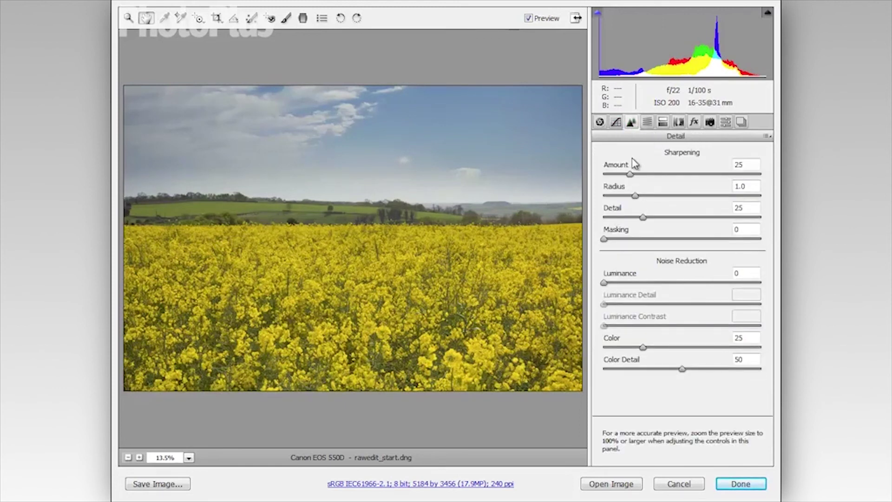
click(129, 19)
double_click(128, 20)
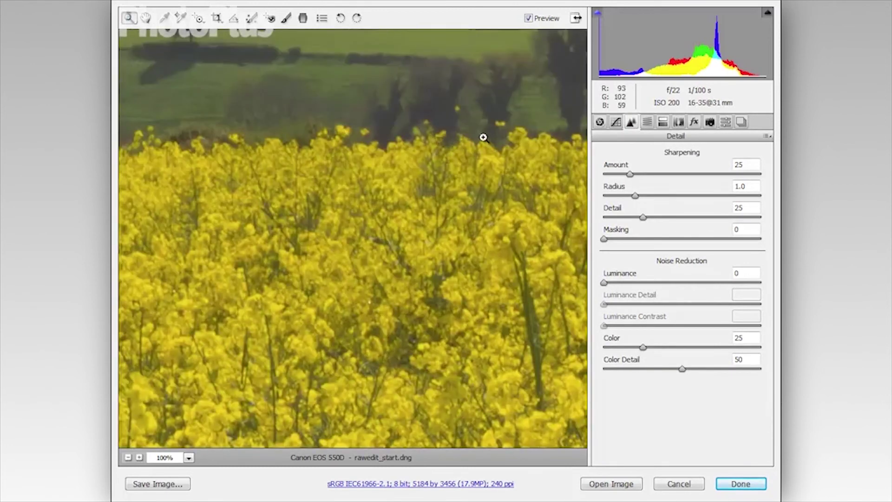
- Pan to the trees and hills, then set sharpening Amount to 49 and Radius to 1.2
drag(521, 120, 378, 247)
drag(485, 163, 423, 175)
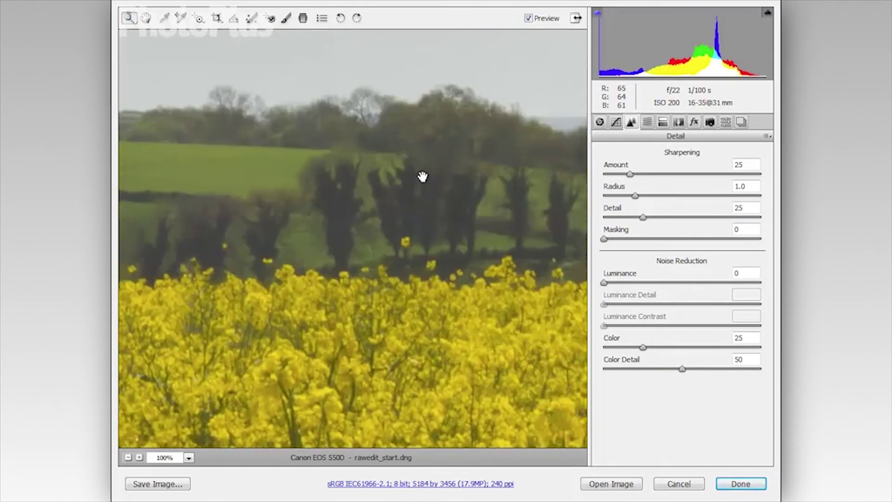
drag(534, 177, 295, 175)
drag(517, 183, 519, 209)
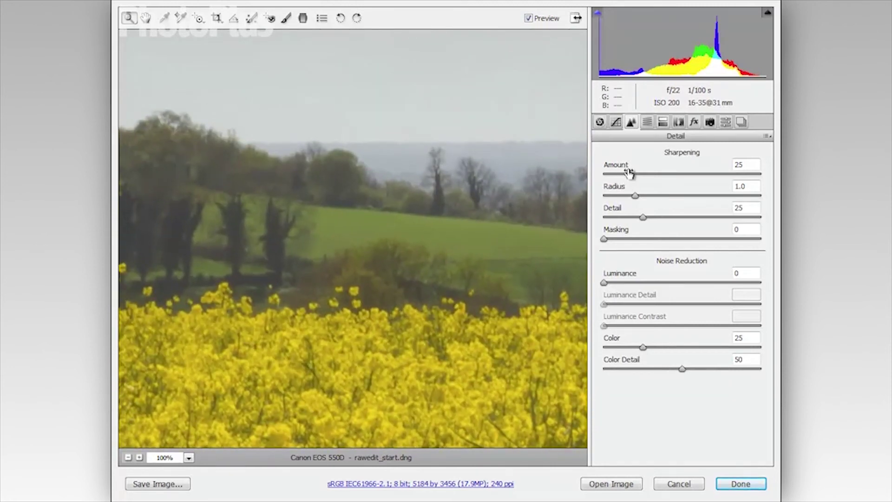
drag(629, 175, 653, 175)
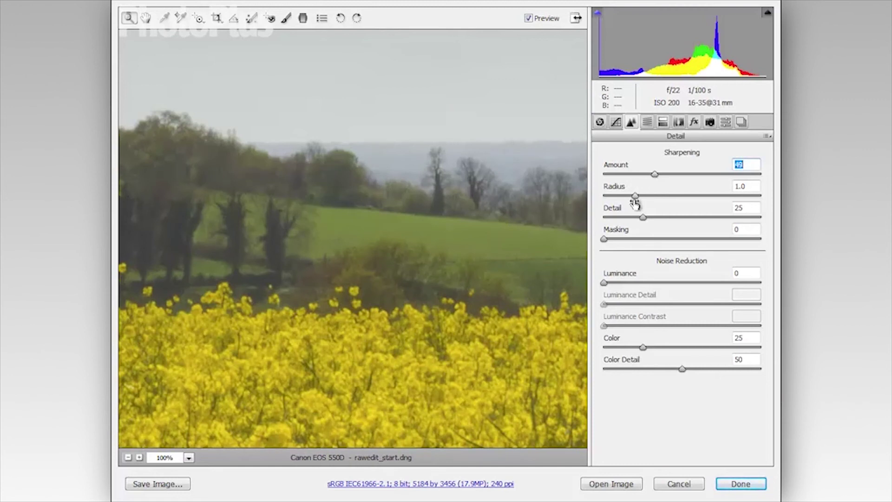
drag(633, 197, 641, 197)
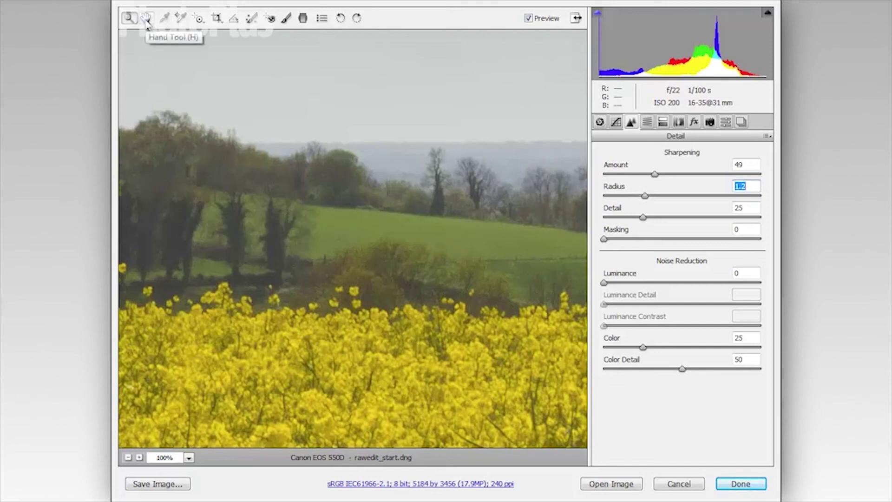
- Fit the photo in view and raise sharpening Masking to 25 using the black-and-white mask preview
double_click(146, 20)
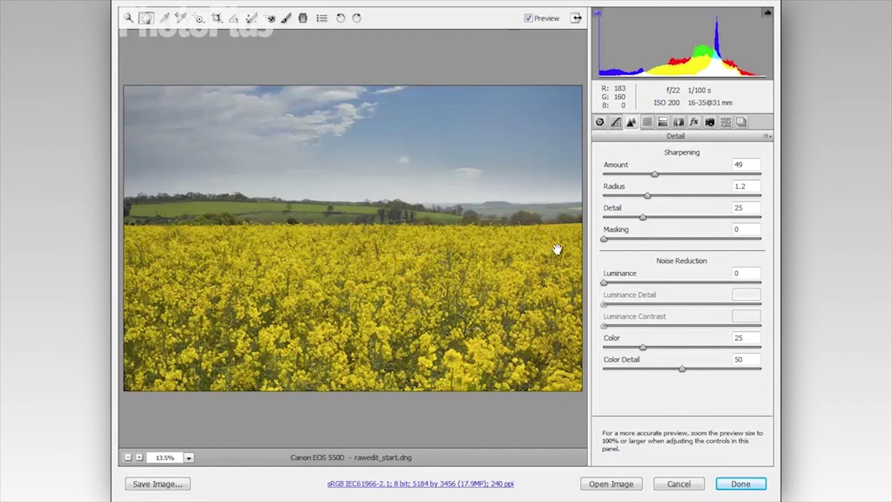
key(alt)
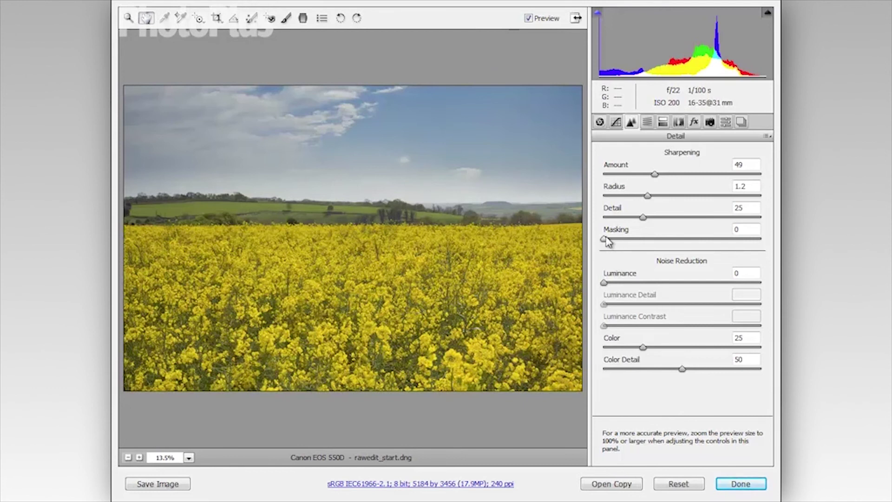
alt+click(604, 239)
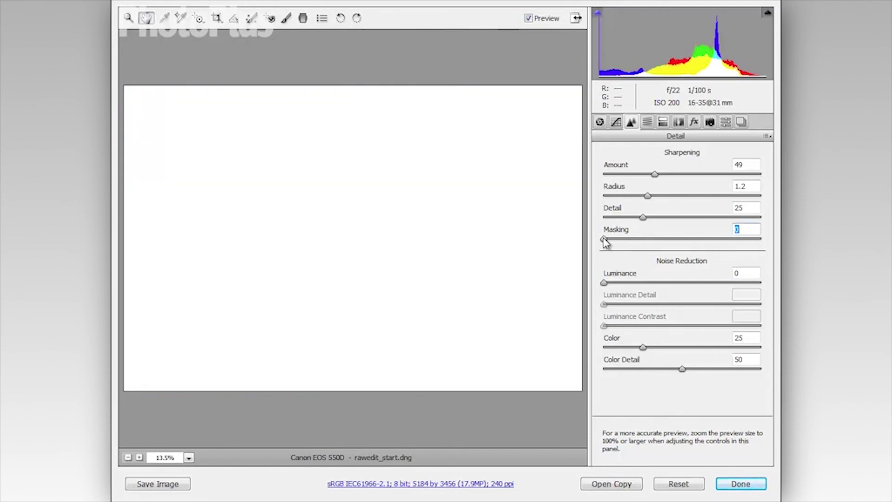
drag(604, 238, 618, 240)
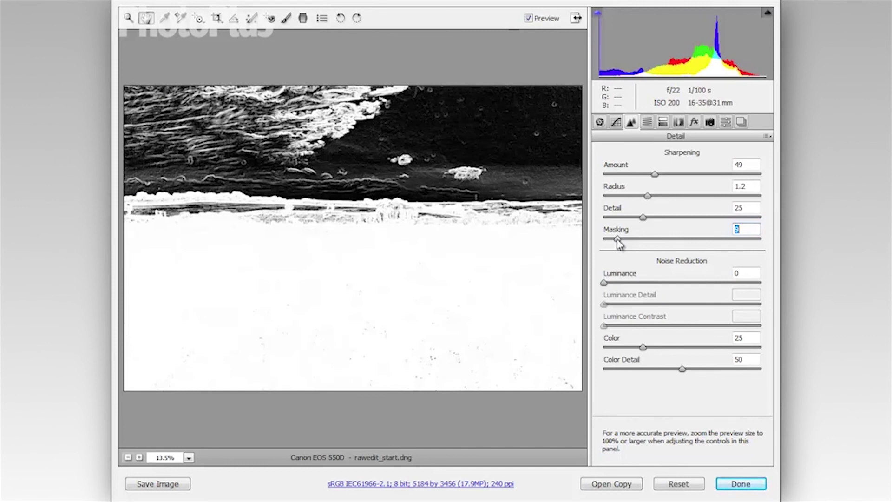
drag(618, 241, 644, 249)
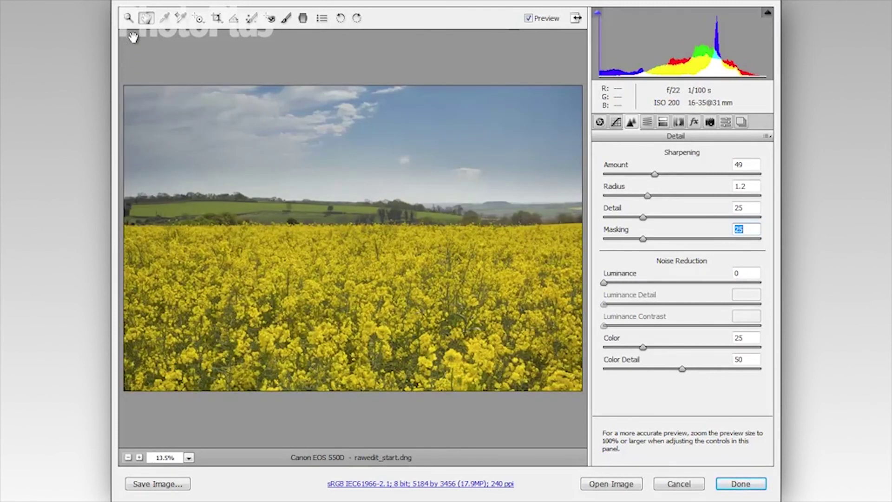
- At 100% zoom, set Noise Reduction Luminance to 18, then fit the photo back in view
double_click(128, 17)
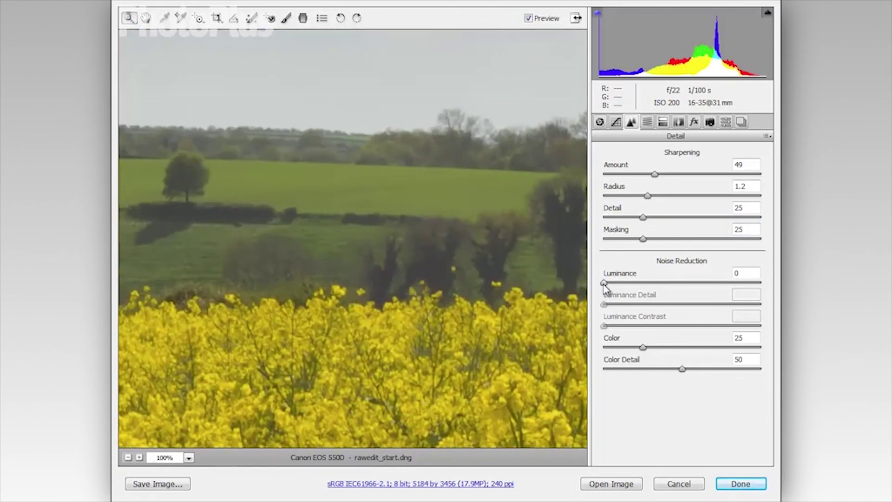
click(605, 283)
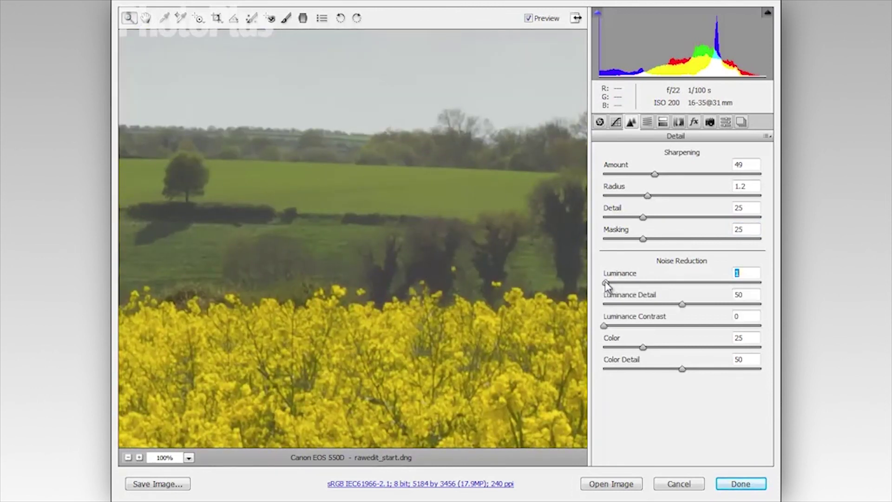
drag(606, 283, 633, 283)
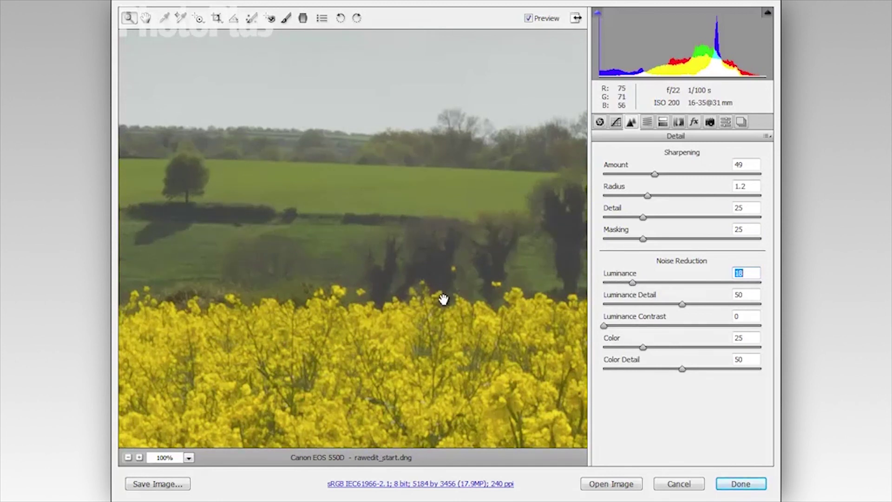
key(ctrl+0)
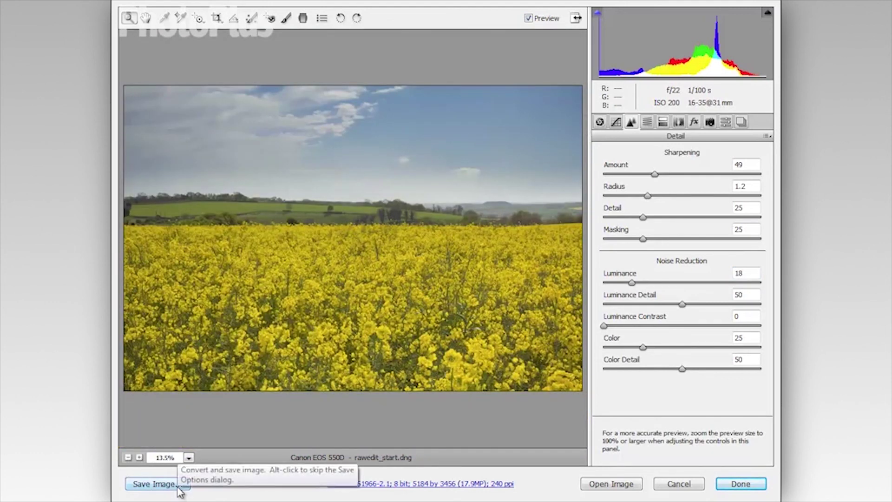
- Save the photo as a Digital Negative with the .DNG extension, named 'field' (field17.DNG)
click(160, 485)
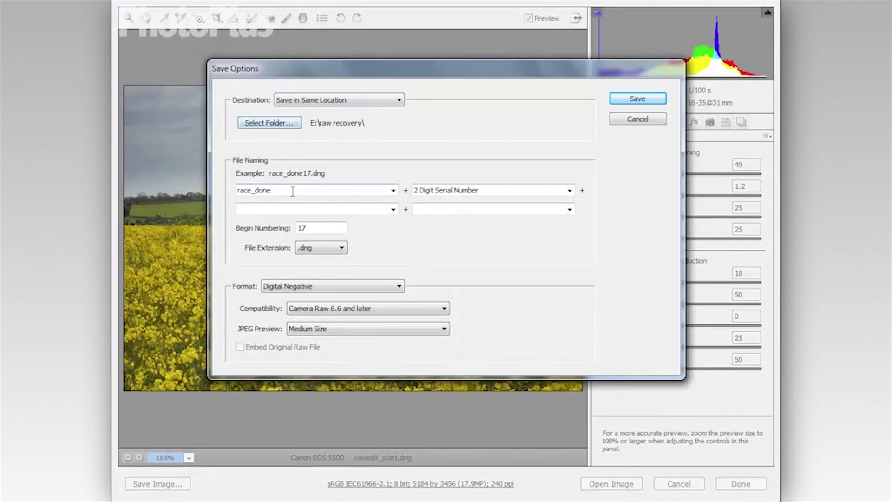
click(339, 248)
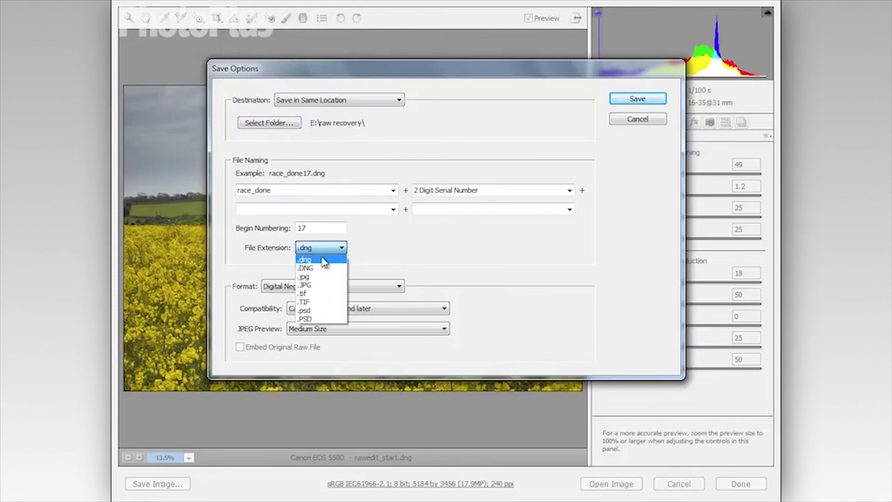
click(315, 269)
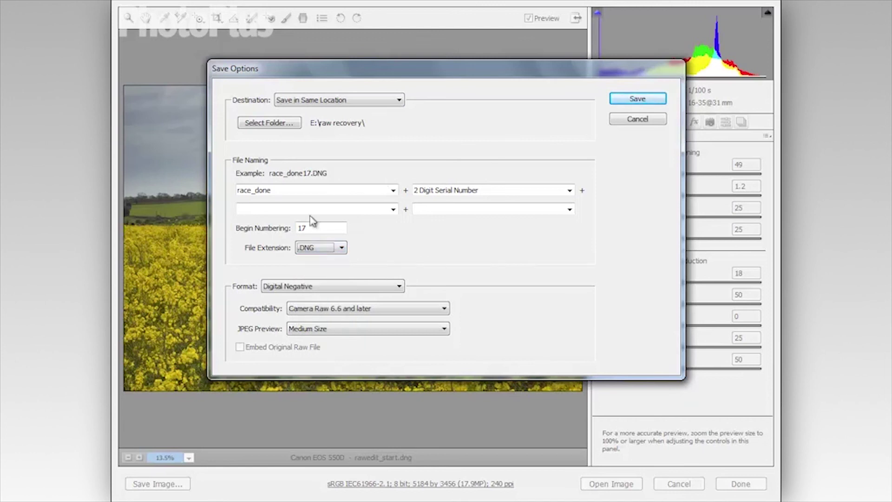
double_click(271, 191)
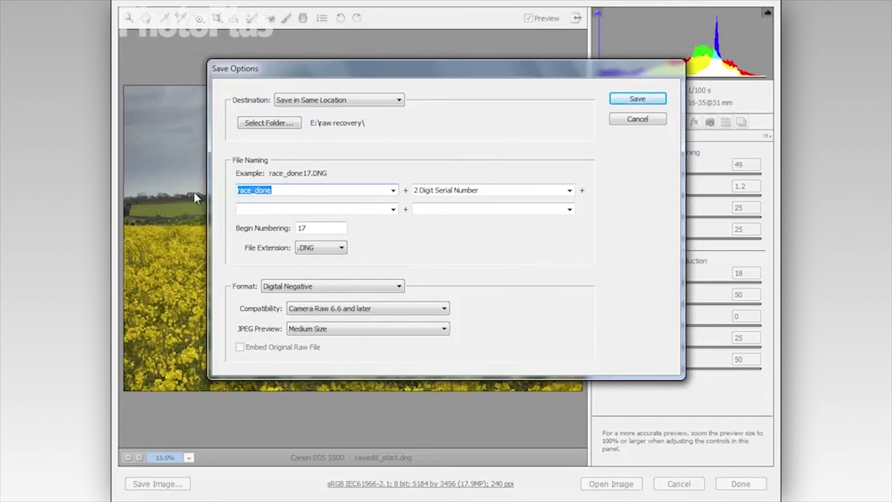
text(field)
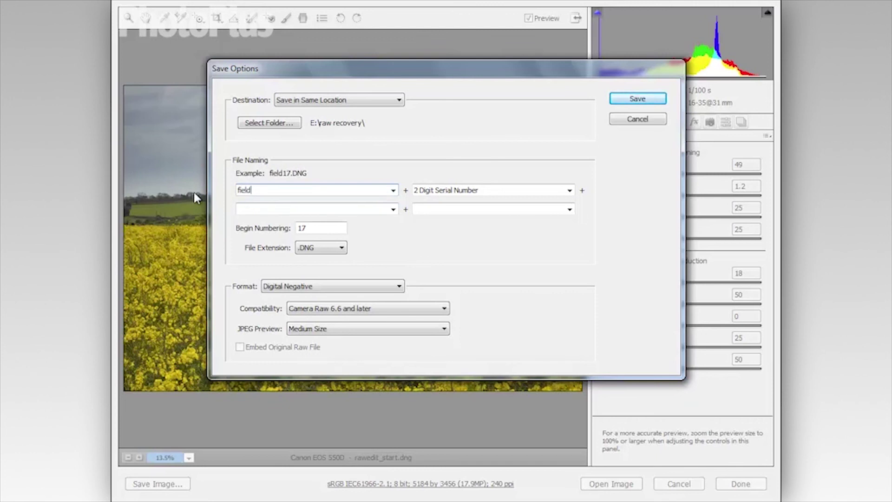
click(634, 99)
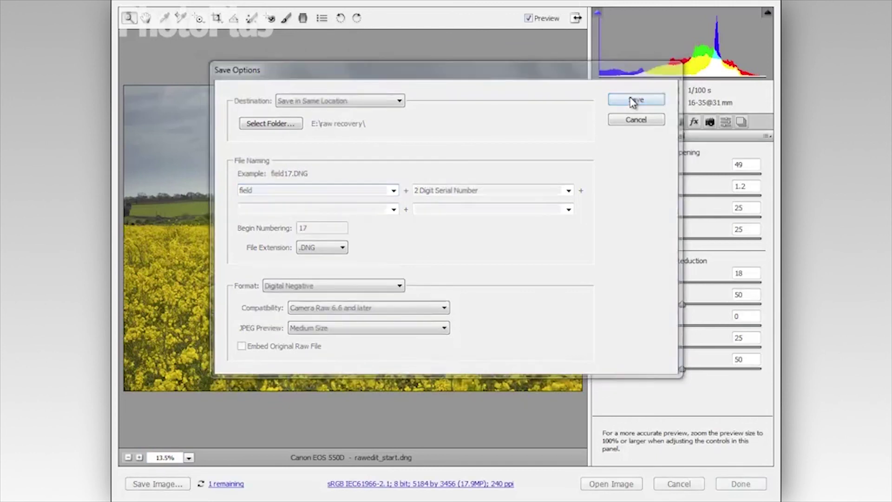